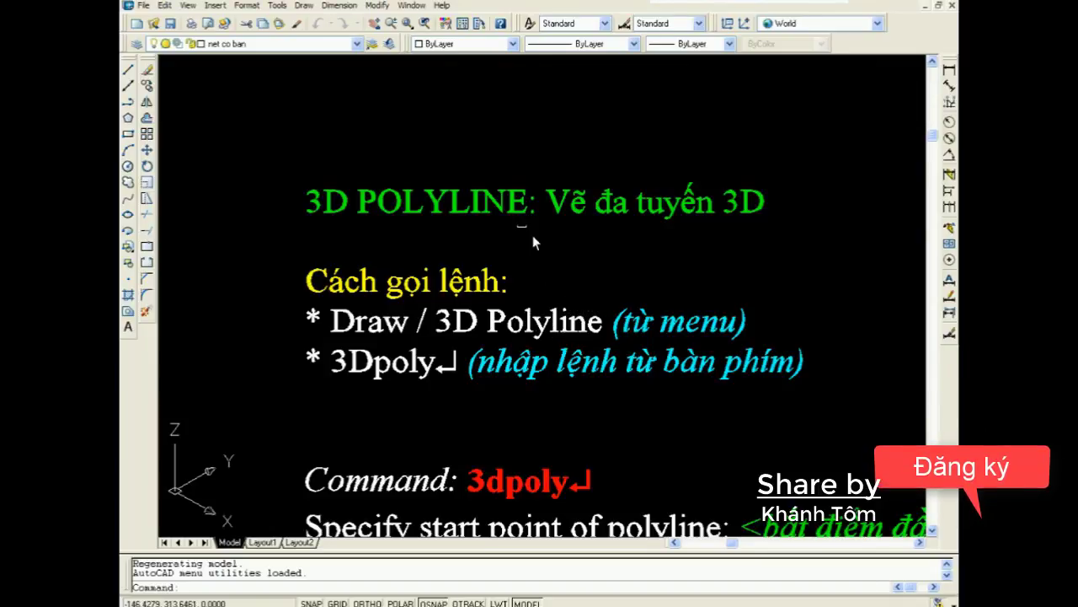
Step: Start and cancel 3D Polyline twice, then zoom out to show the .xy prompt notes
click(302, 6)
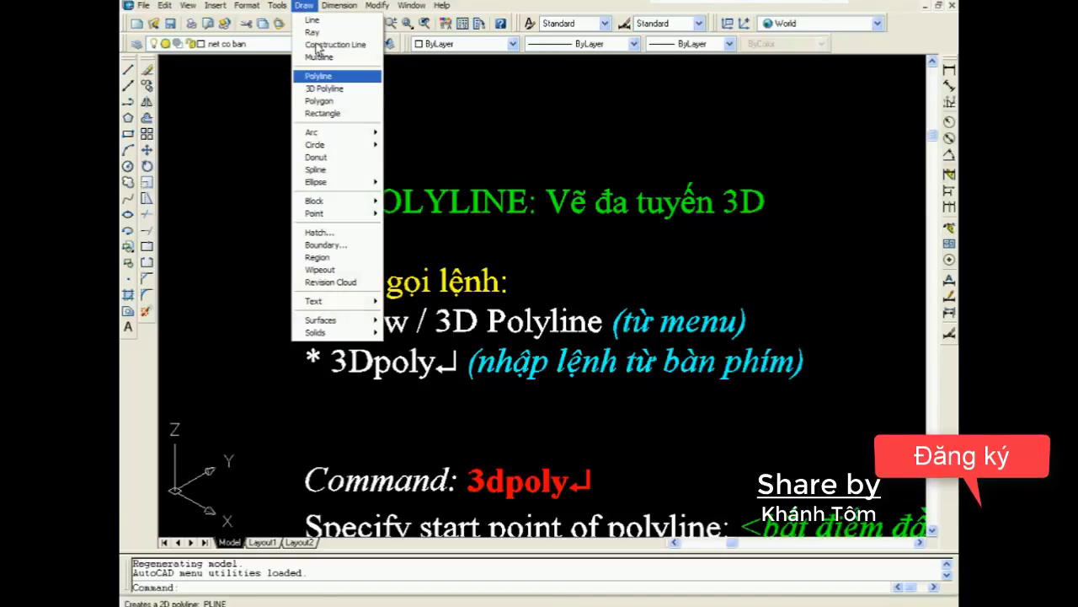
click(328, 87)
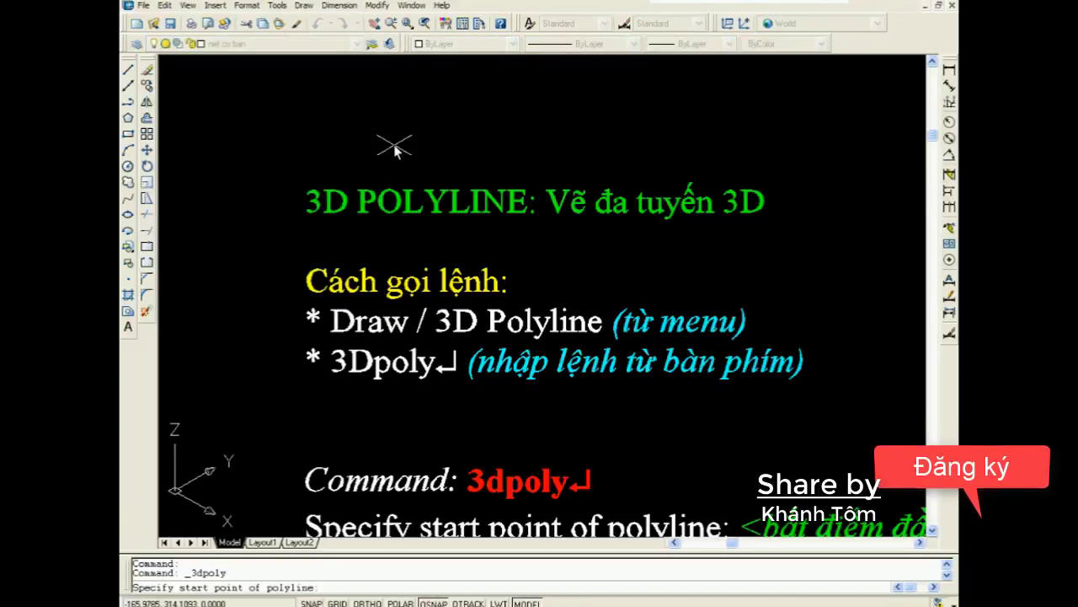
key(Escape)
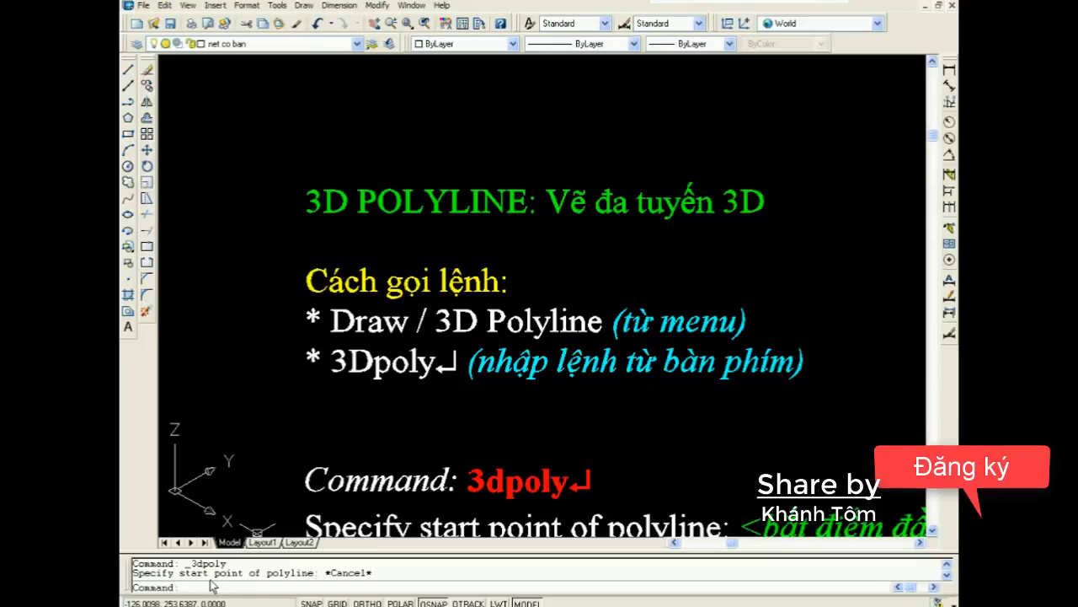
text(3dpol)
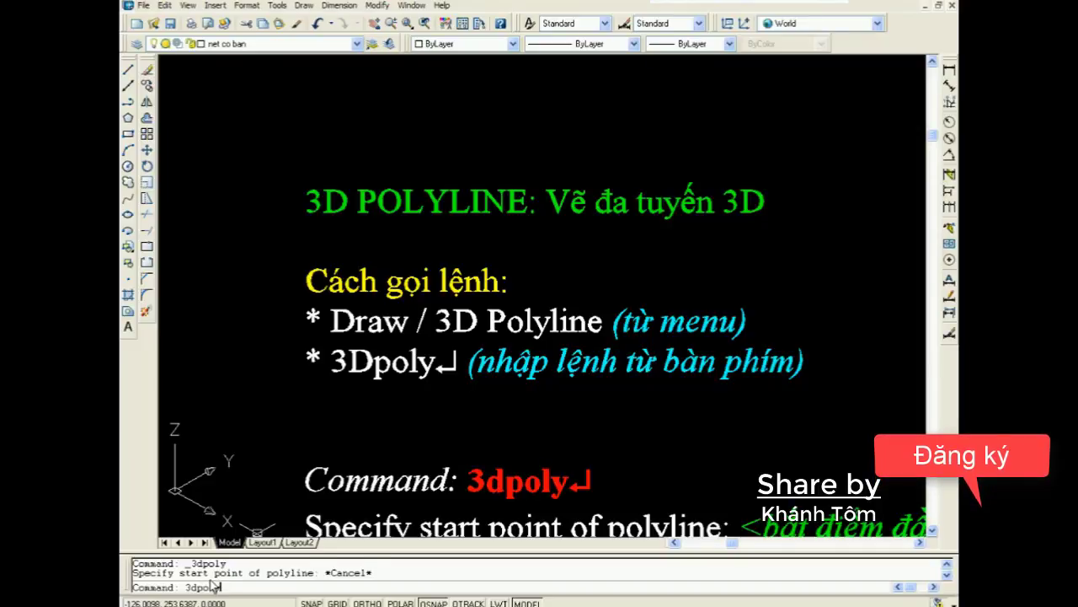
key(Return)
key(Escape)
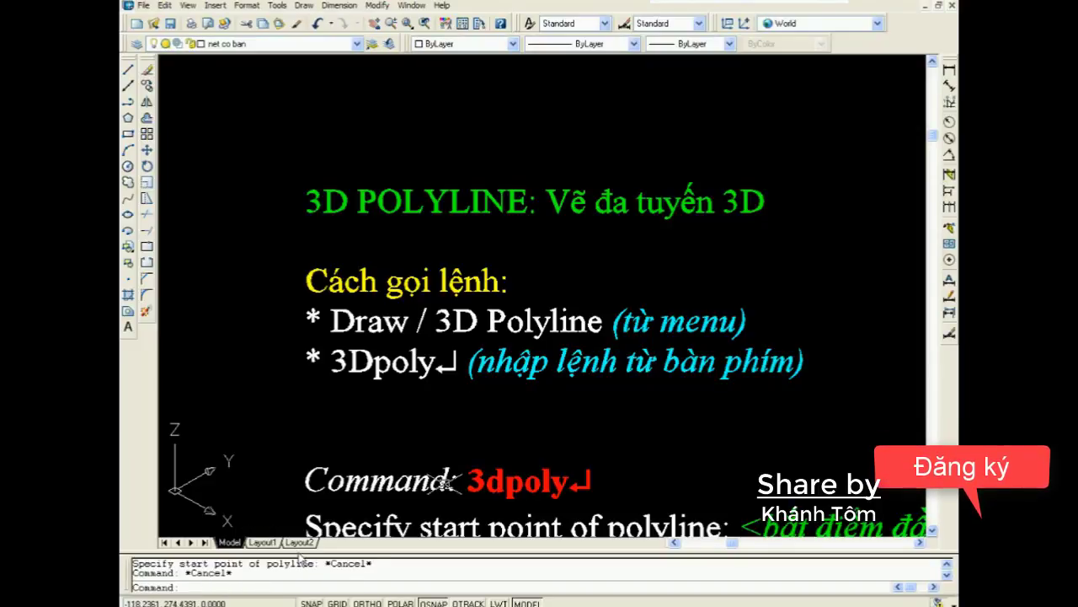
scroll(517, 484, down, 2)
scroll(530, 396, down, 2)
Step: Pan to the lower notes and draw the first segment of a trial 3D polyline
scroll(536, 363, up, 1)
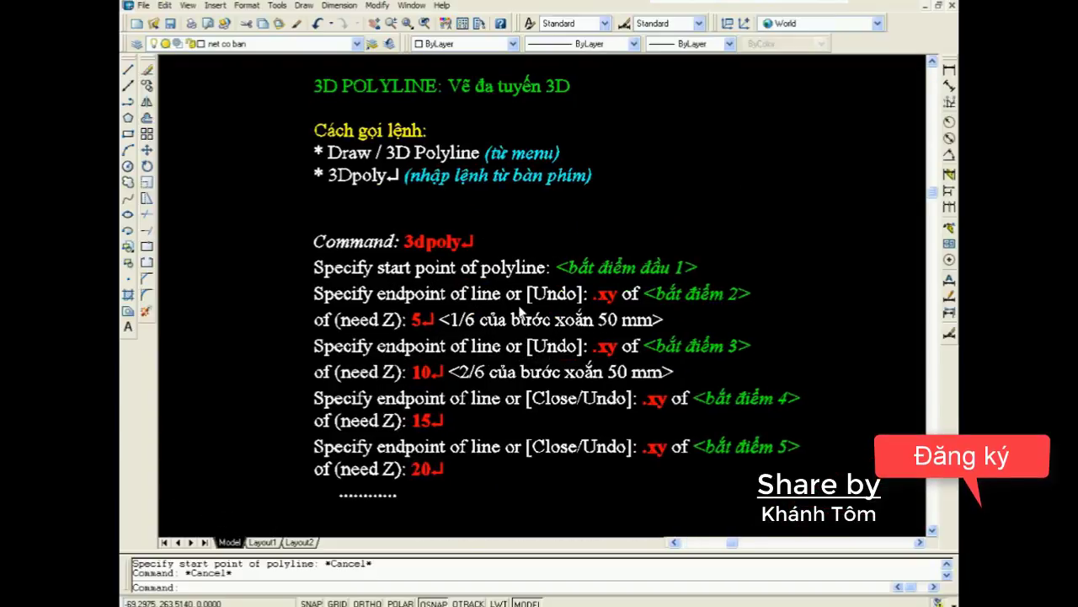
mouse_move(554, 508)
middle_down()
mouse_move(525, 373)
mouse_move(549, 248)
mouse_move(556, 320)
mouse_move(555, 303)
middle_up()
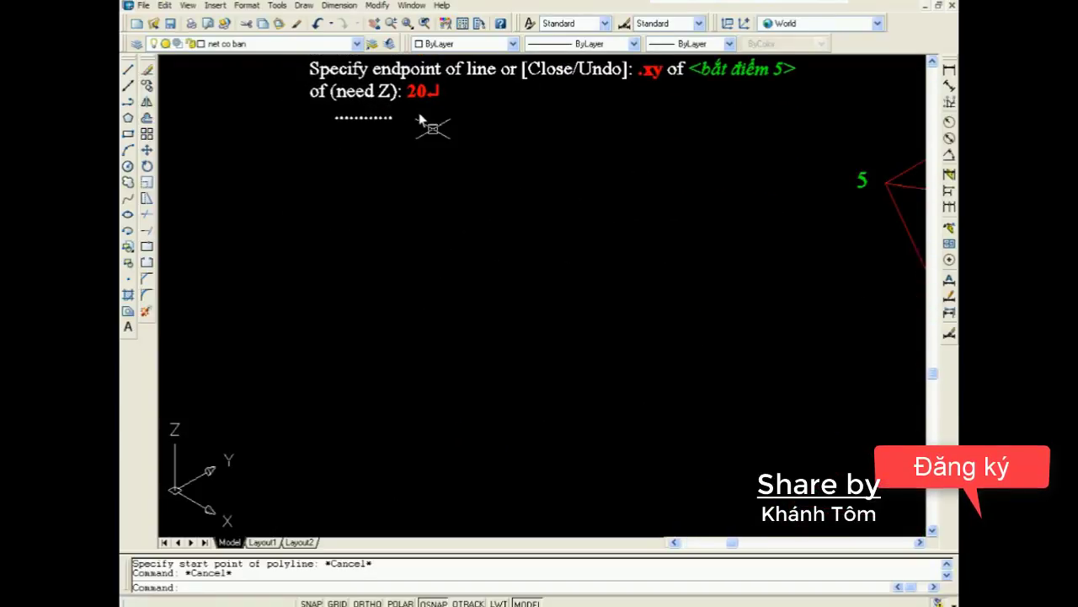
click(308, 6)
click(326, 86)
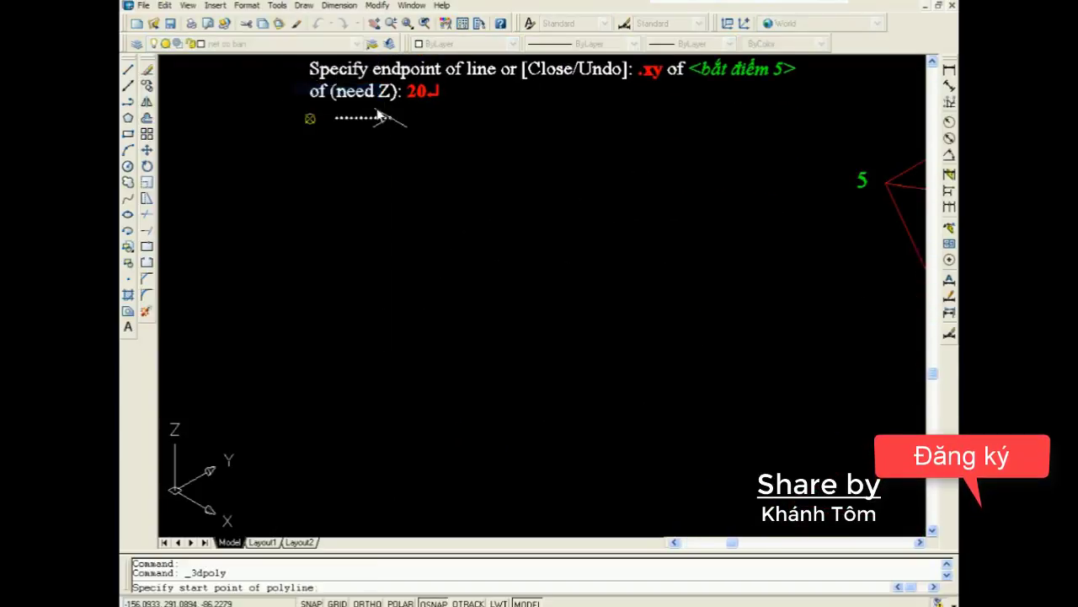
click(328, 422)
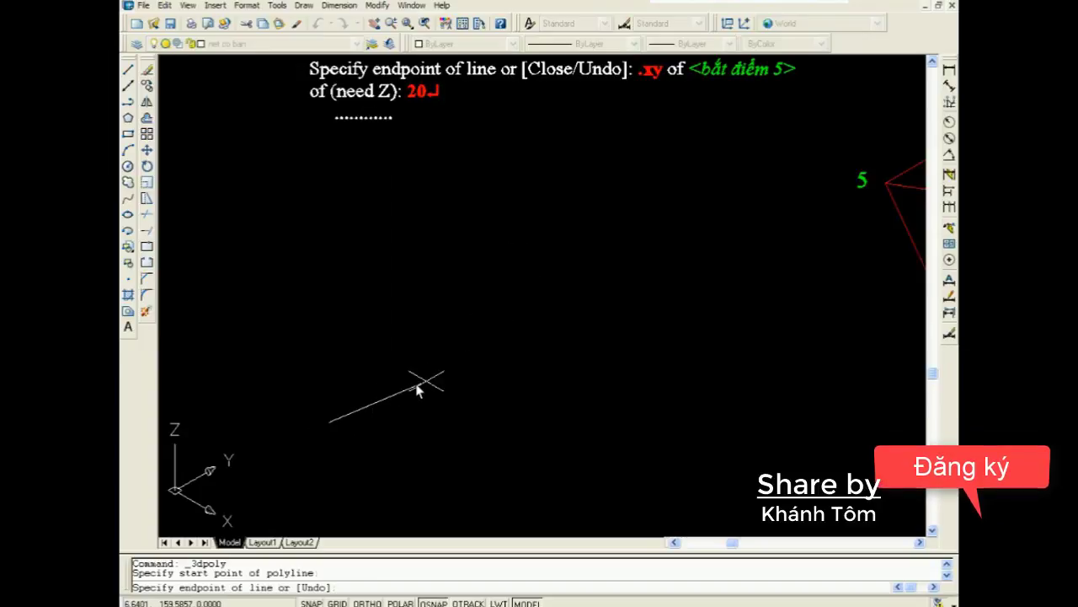
click(458, 430)
Step: Add five more vertices to finish the six-segment trial polyline, then select it
click(508, 362)
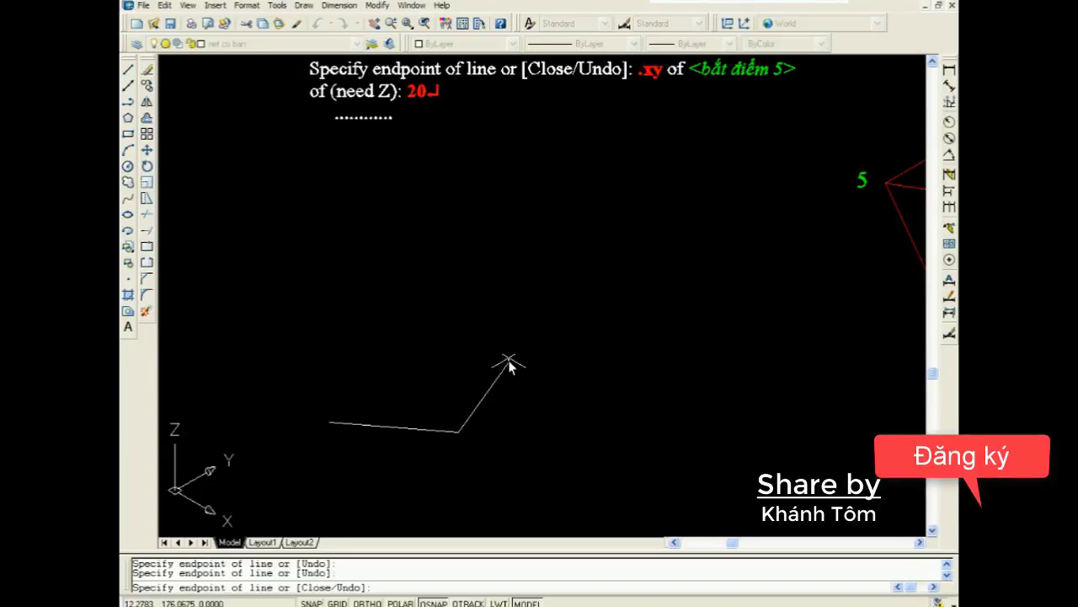
click(382, 273)
click(289, 302)
click(279, 380)
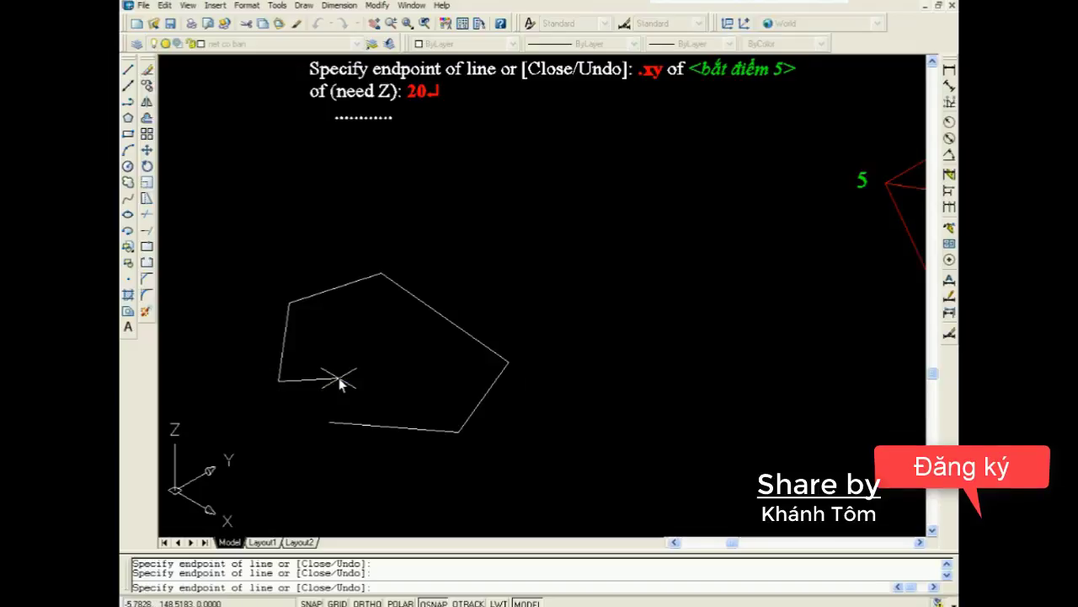
click(339, 379)
key(Return)
key(Return)
key(Return)
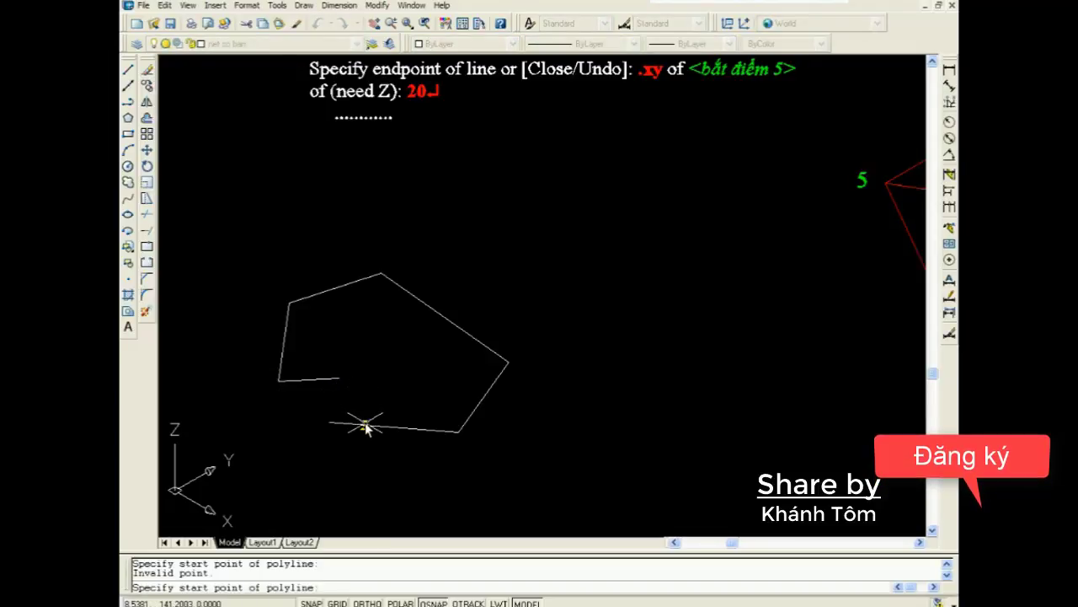
key(Escape)
click(362, 425)
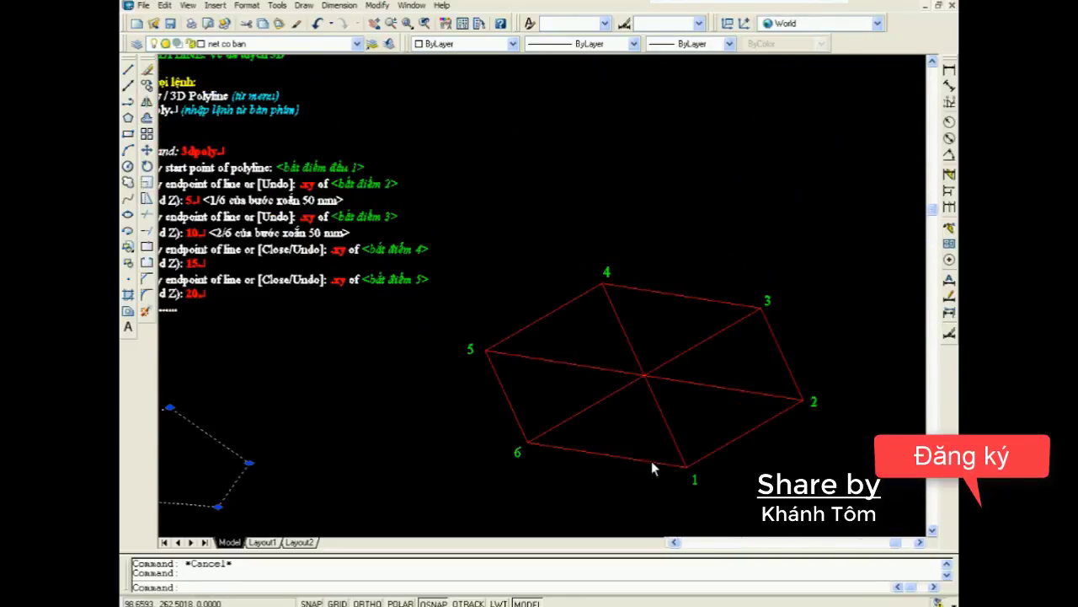
Step: Start a new 3D polyline with its first point snapped to hexagon vertex 1
middle_drag(652, 391, 582, 383)
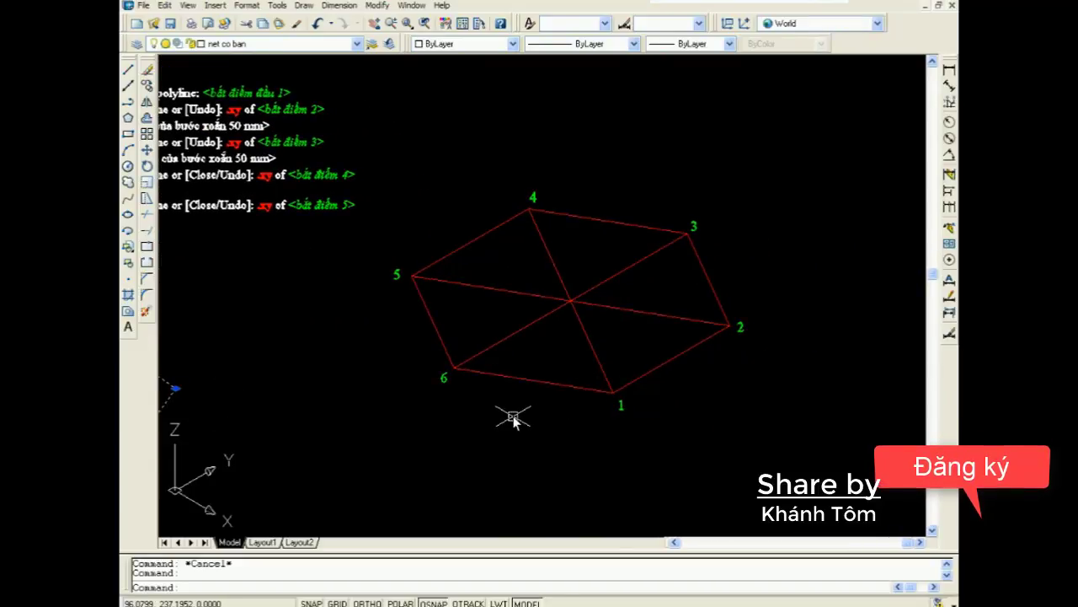
click(304, 6)
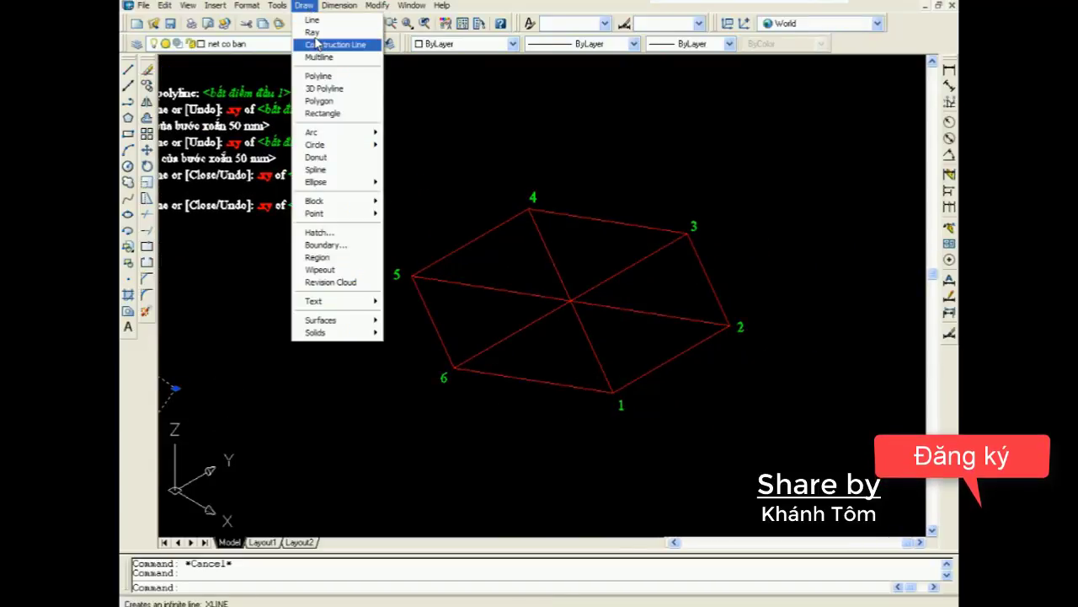
click(323, 87)
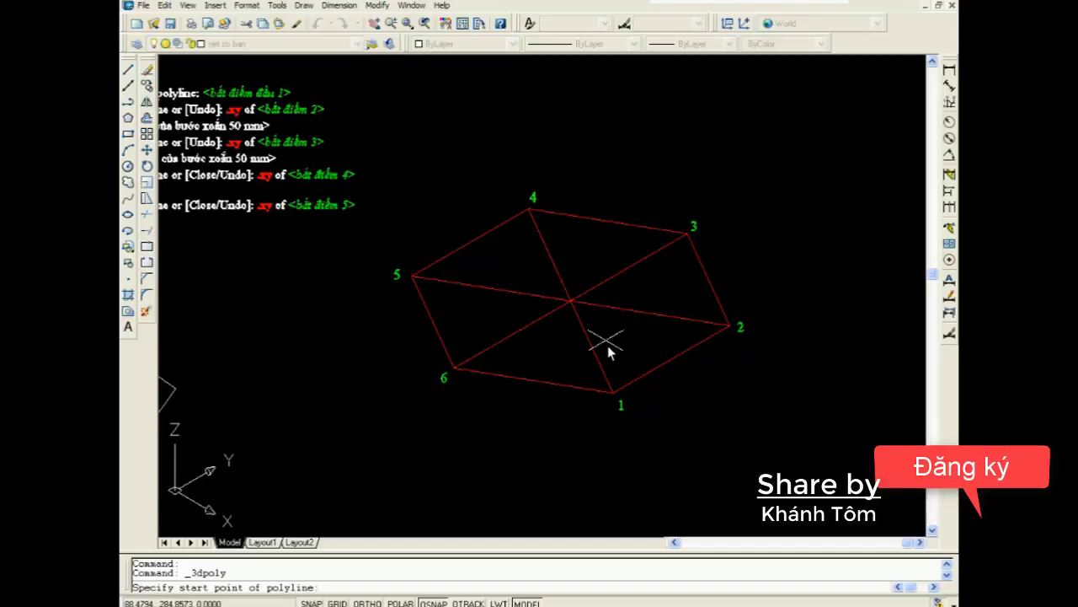
click(613, 393)
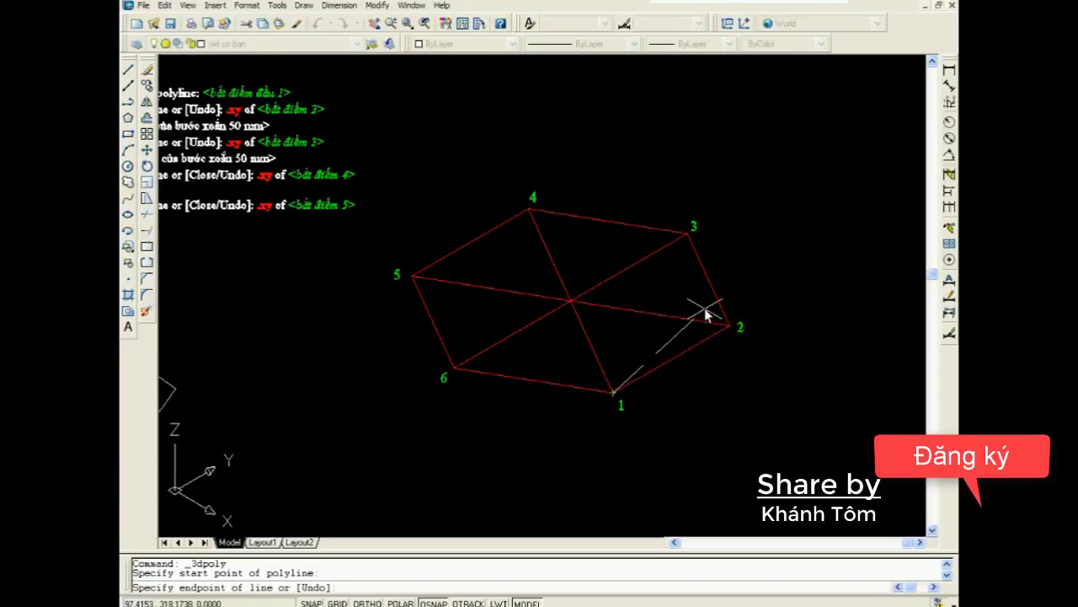
middle_drag(400, 271, 596, 320)
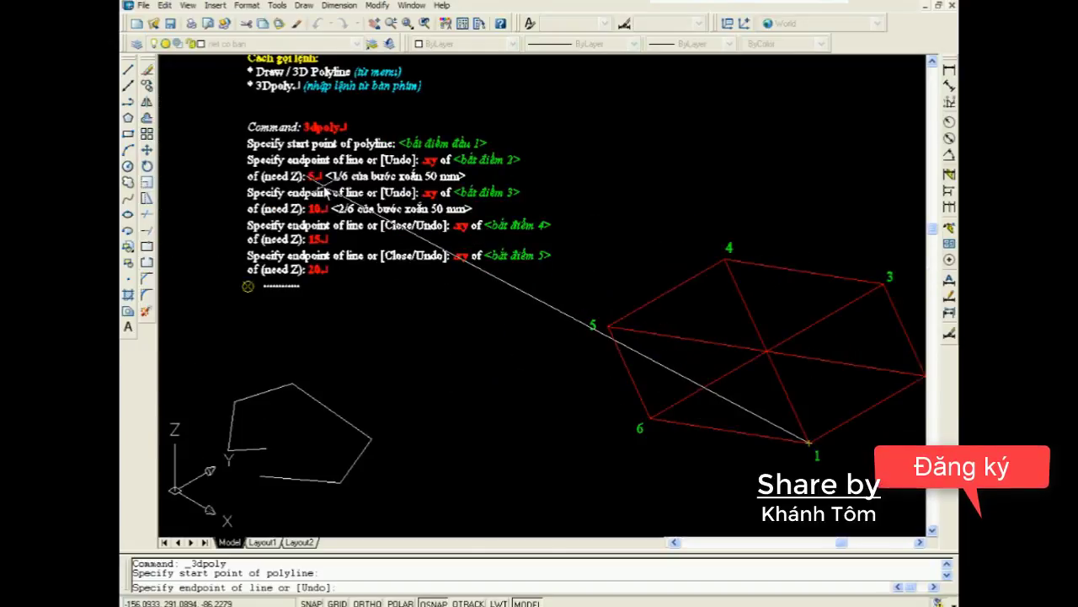
middle_drag(673, 352, 291, 244)
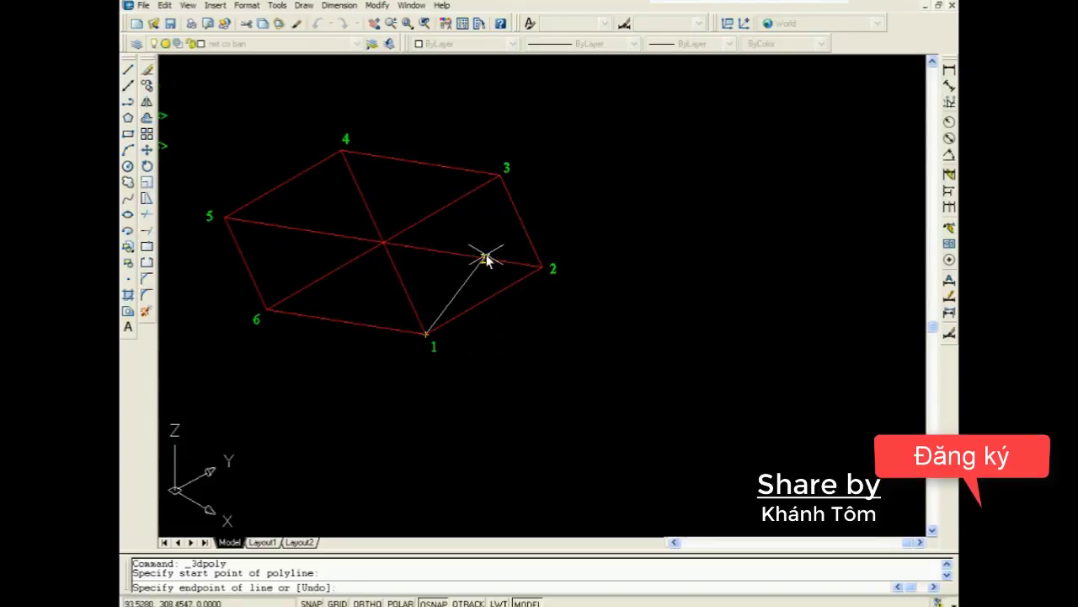
Step: Add vertices above hexagon points 2 and 3 at heights 5 and 10 using .xy filters
text(xy)
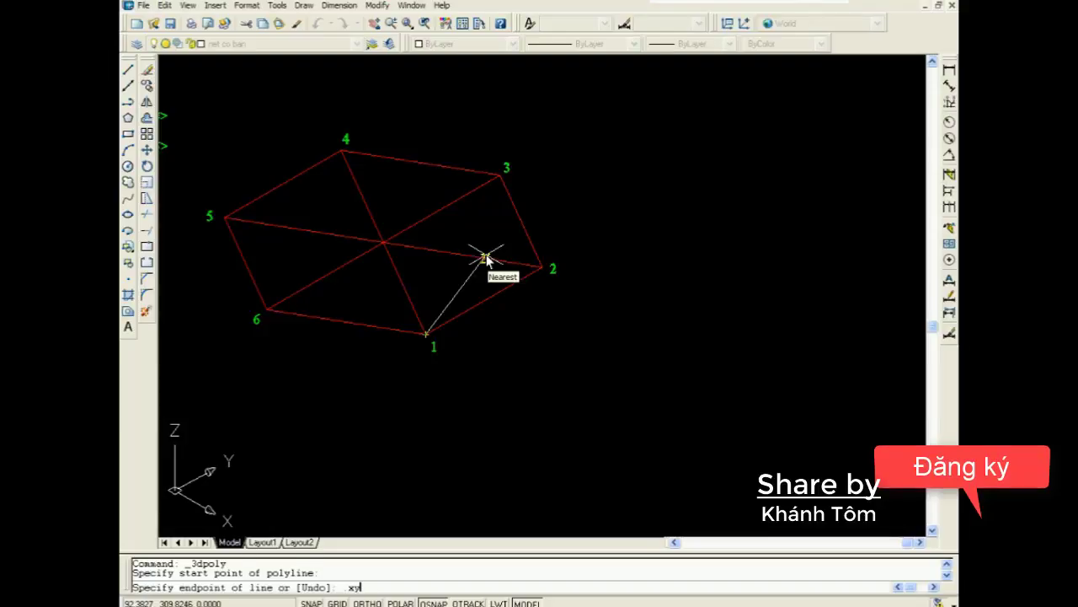
key(Return)
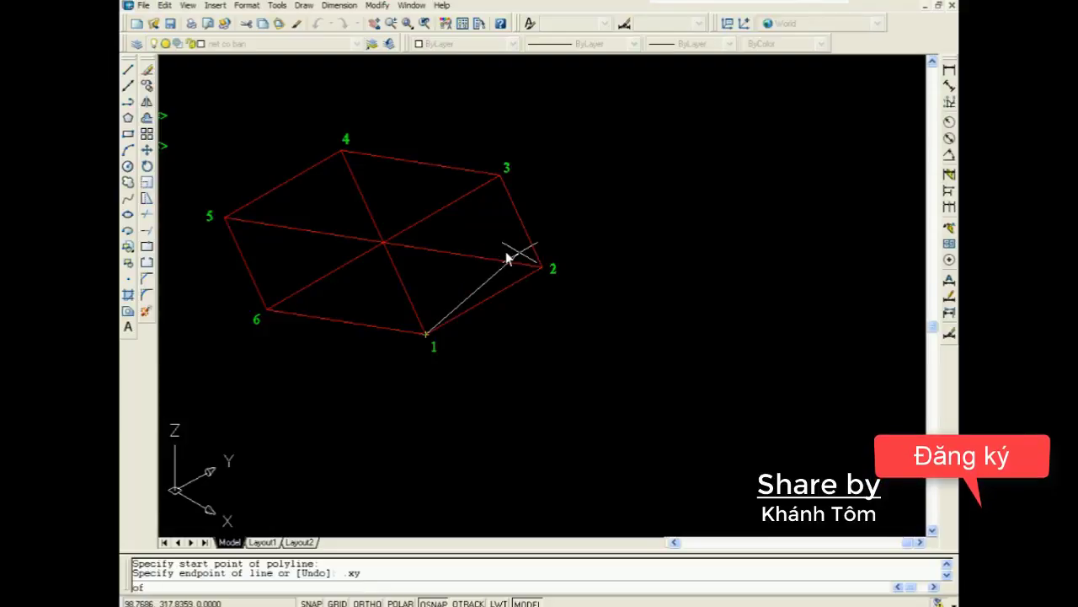
click(544, 264)
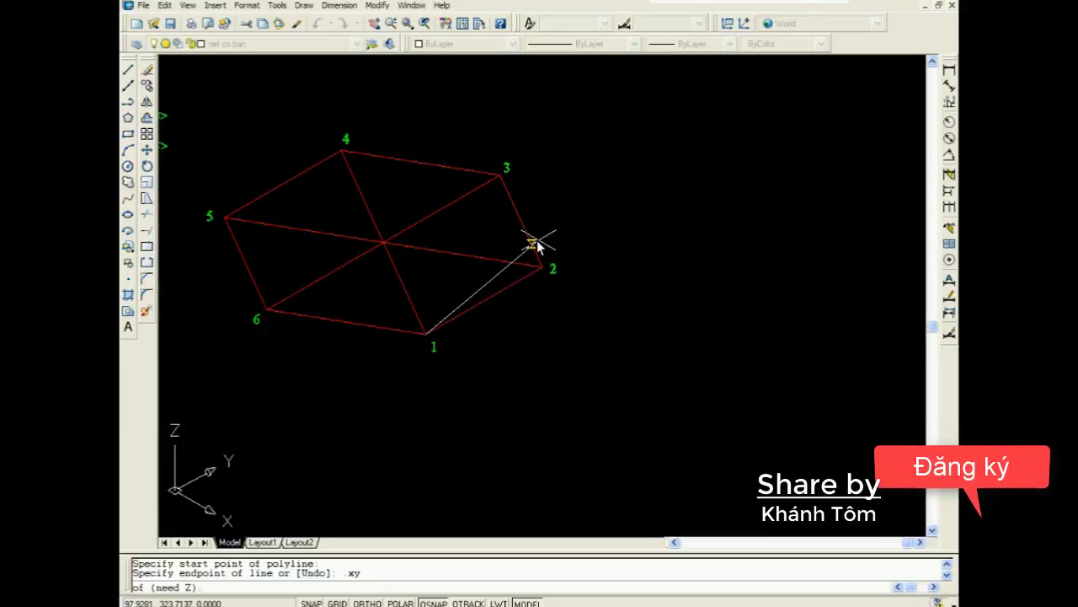
text(5)
key(Return)
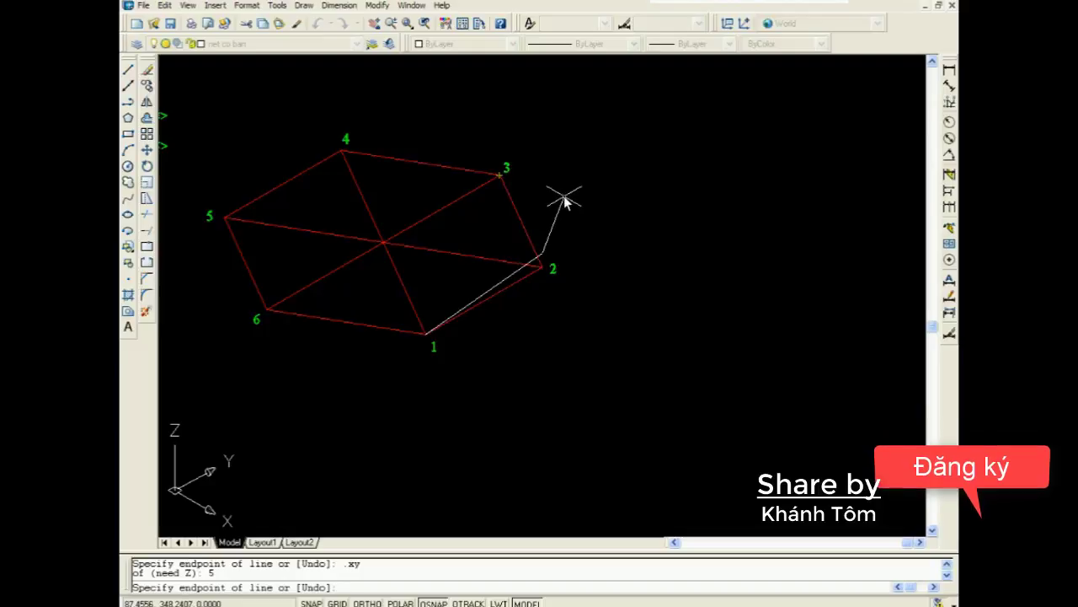
text(.xy)
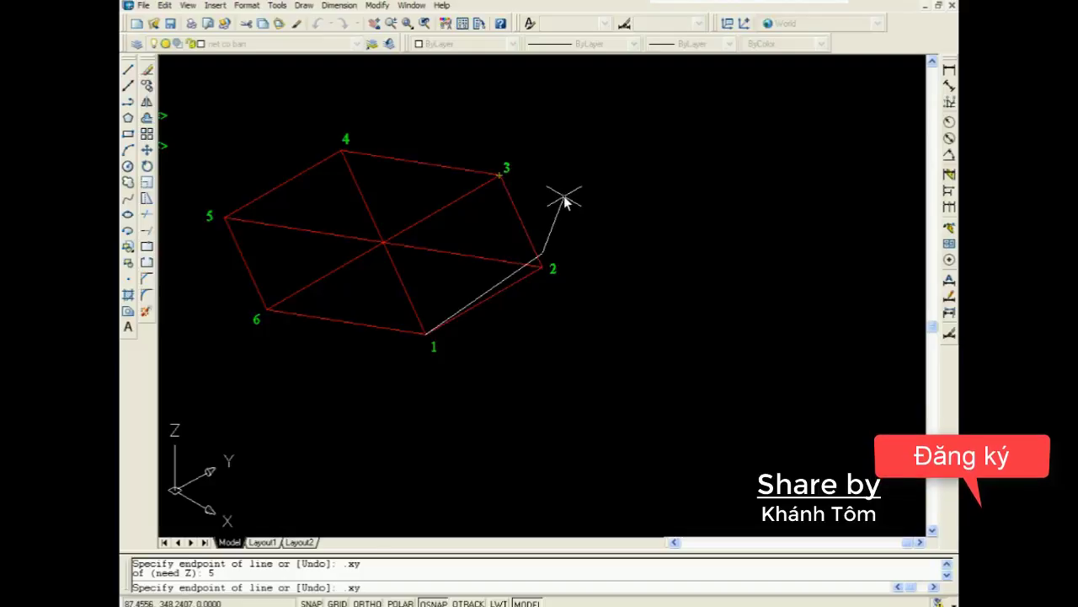
key(Return)
click(501, 174)
text(10)
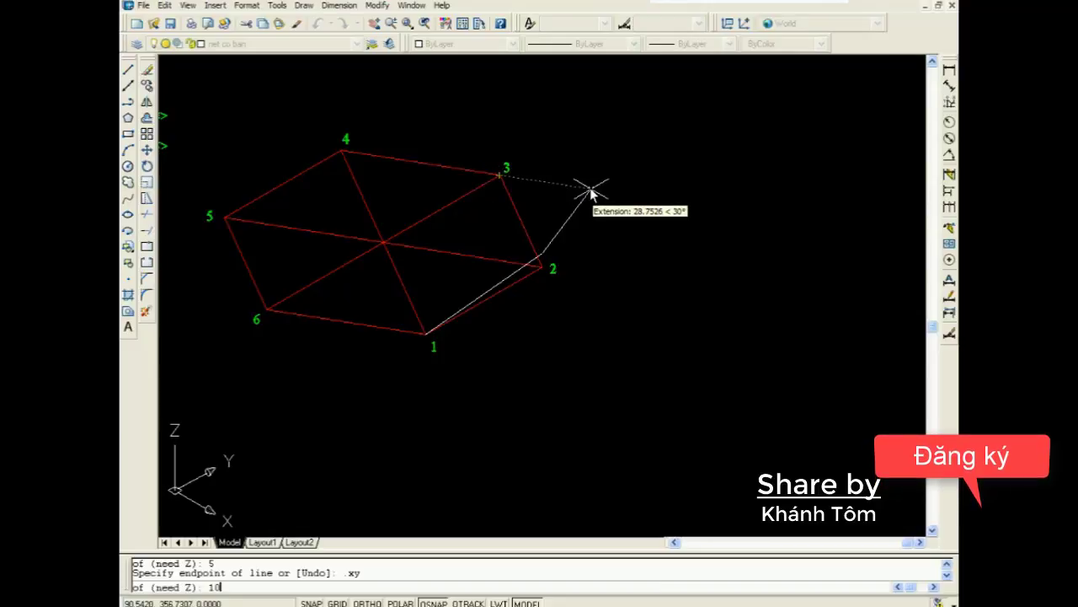
key(Return)
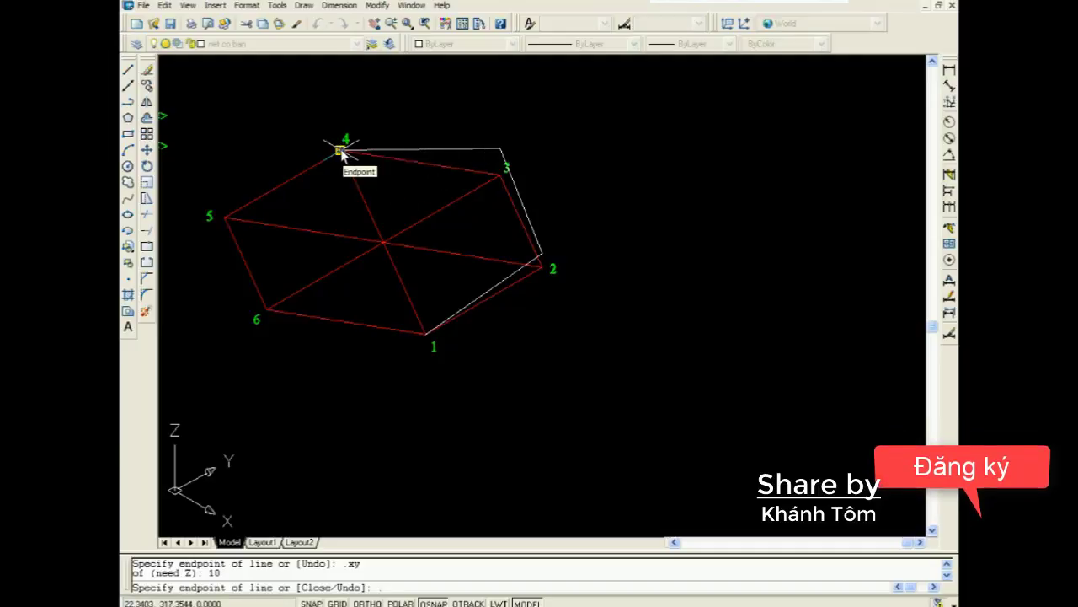
Step: Add the vertex above point 4 at height 15 and start the next .xy filter
text(xy)
key(Return)
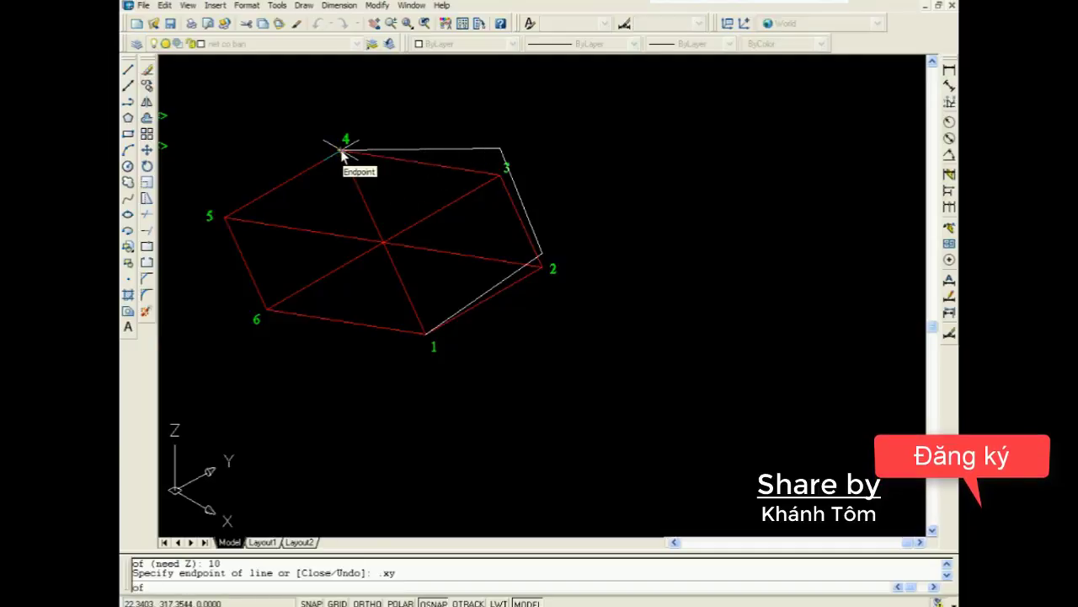
click(341, 152)
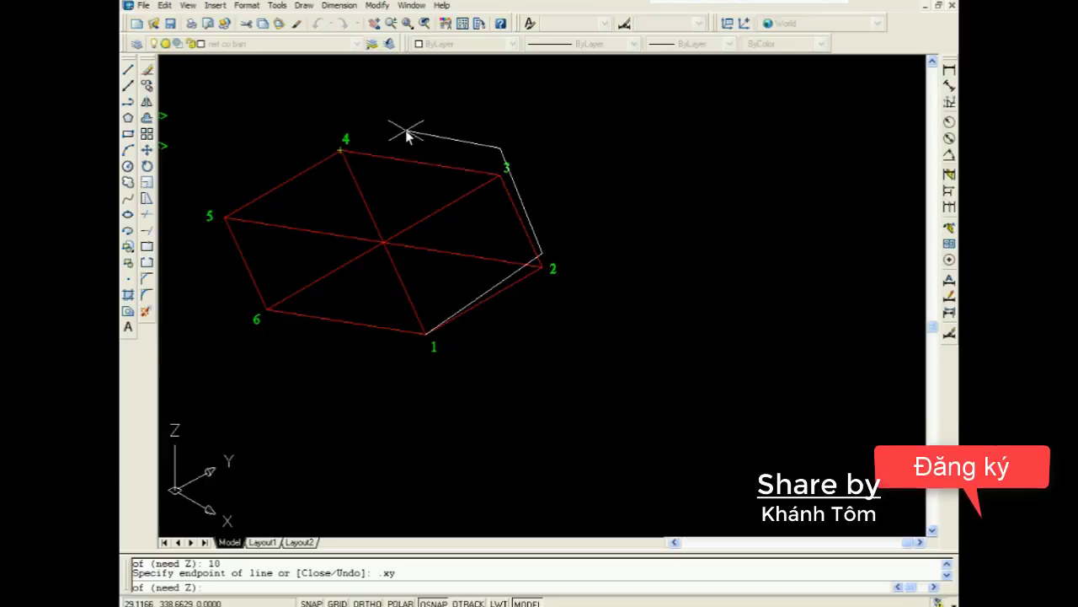
text(15)
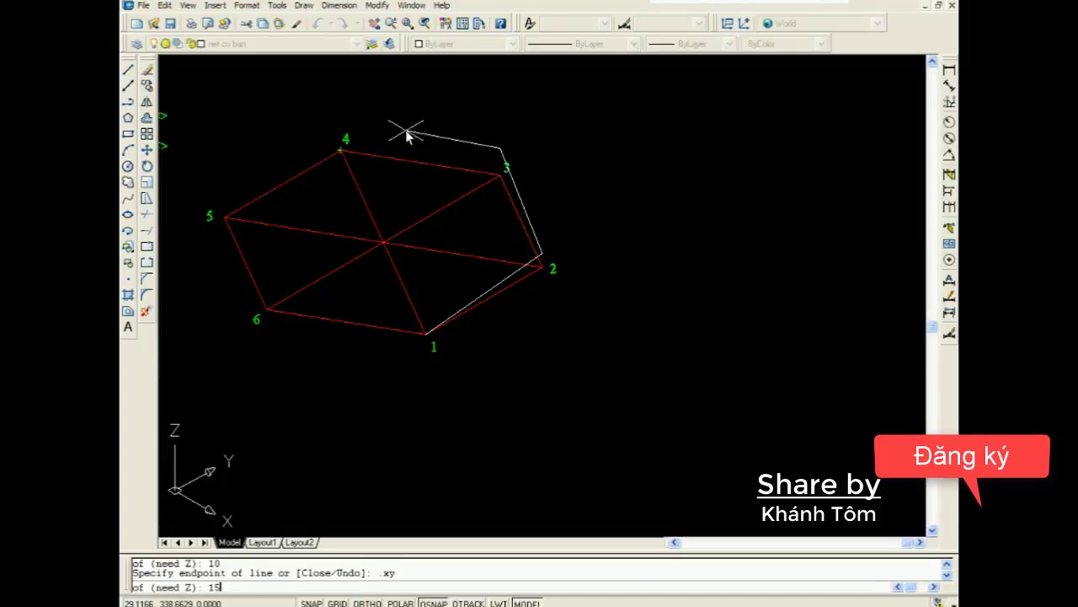
key(Return)
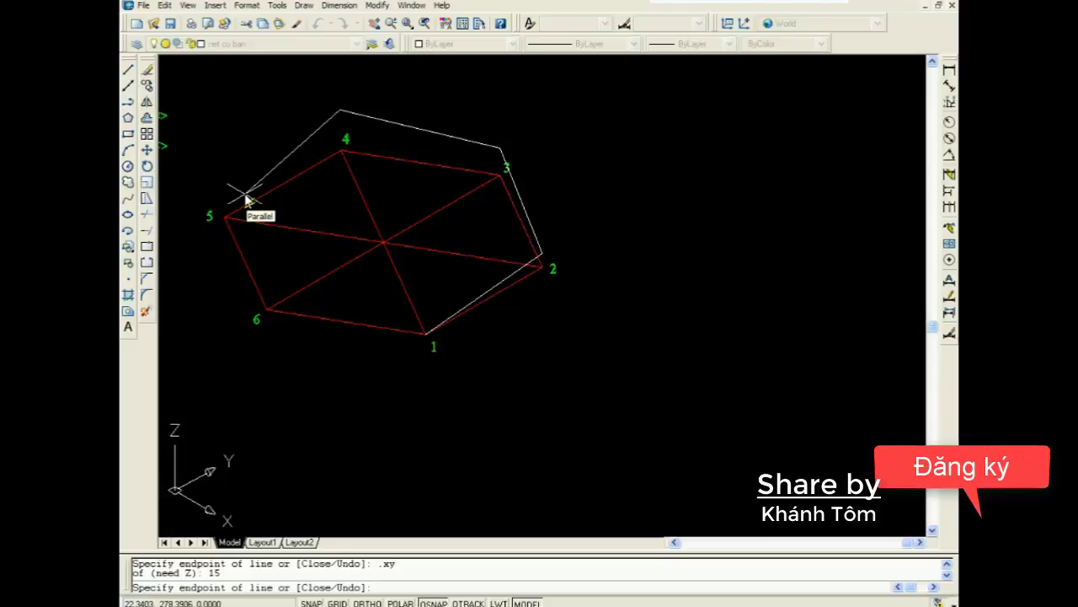
text(.xy)
key(Return)
text(20)
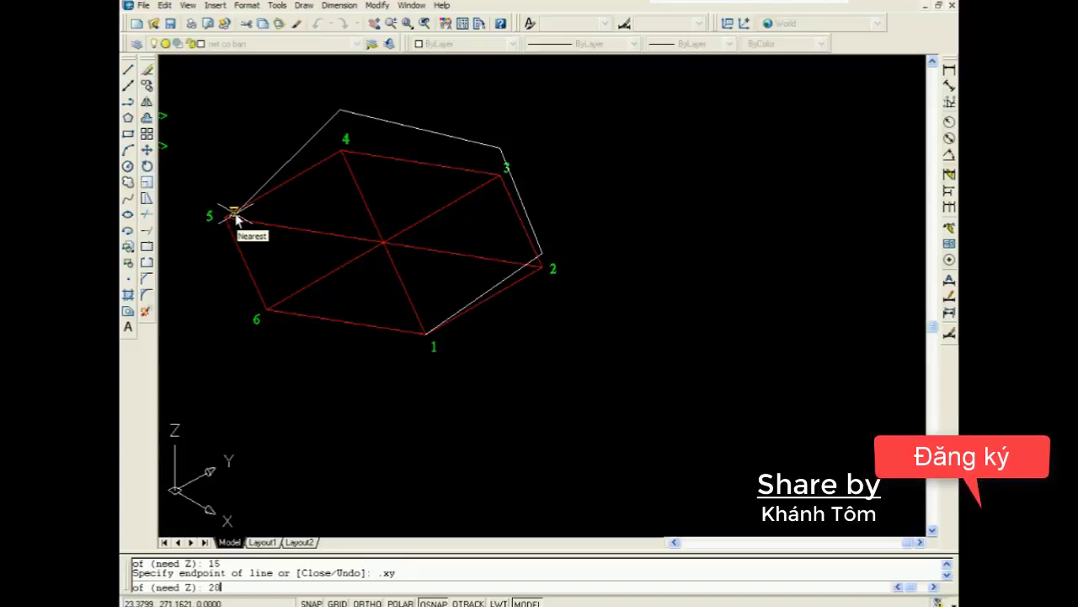
Step: Set the vertex above point 5 at Z 20 and add one above point 6 at Z 25
key(Return)
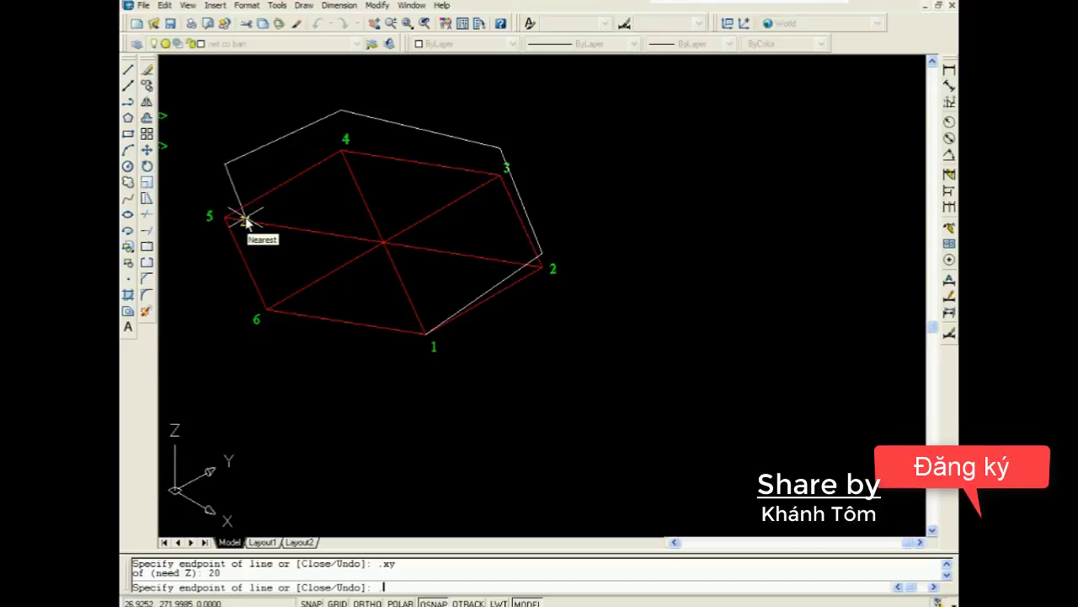
text(.xy)
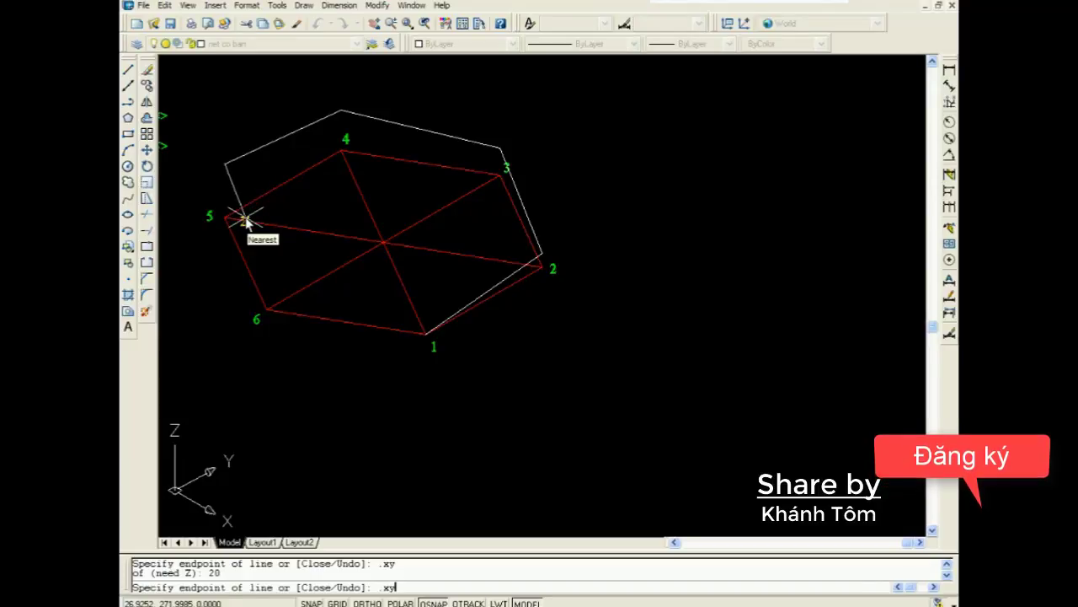
key(Return)
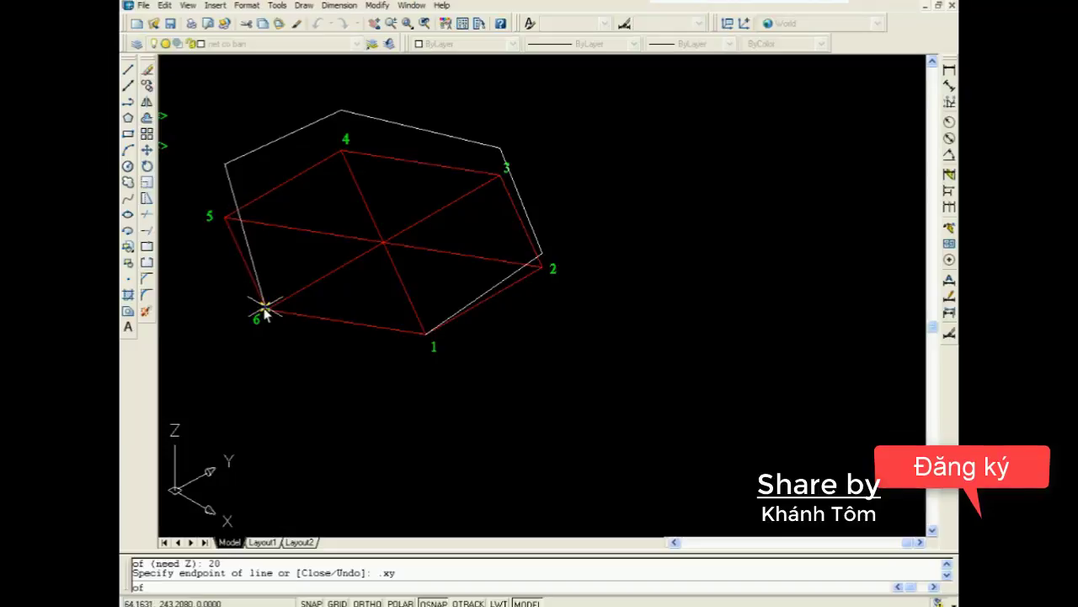
click(264, 308)
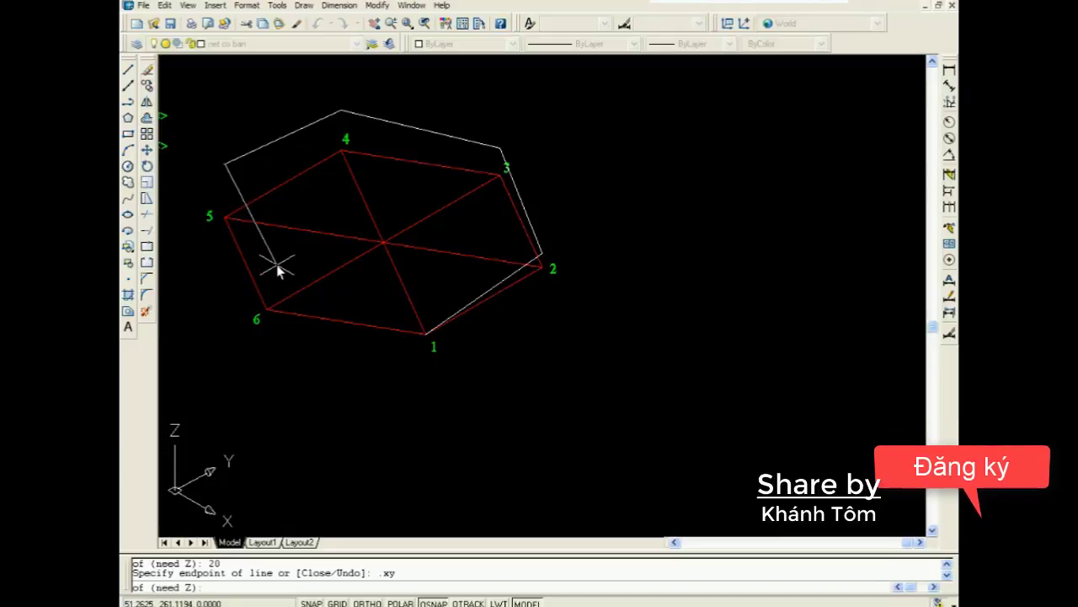
text(25)
key(Return)
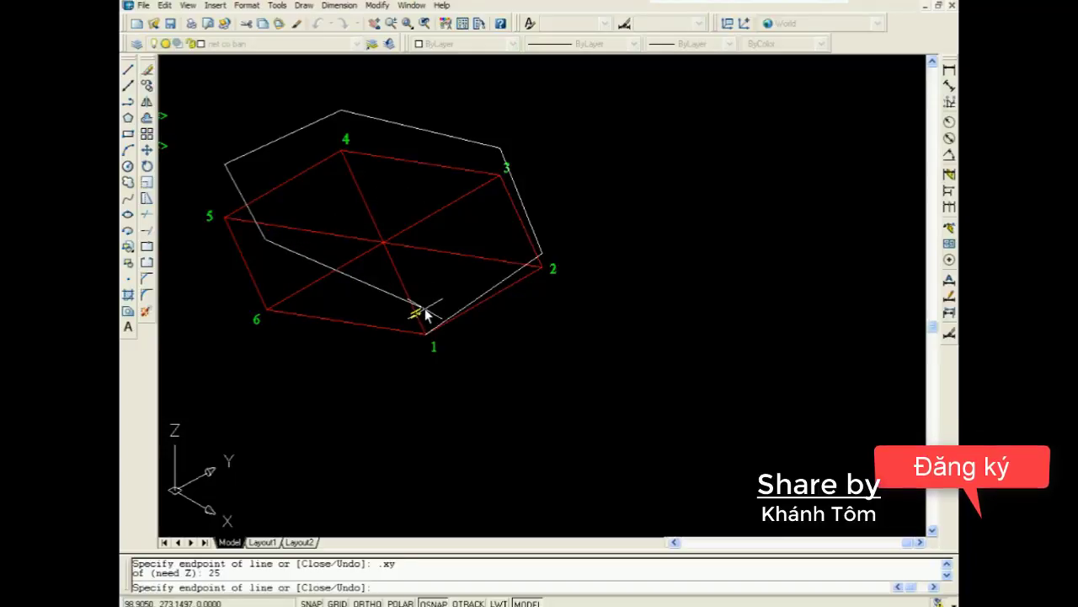
Step: Add the final vertex above point 1 at Z 30 and end the 3D polyline
text(.xy)
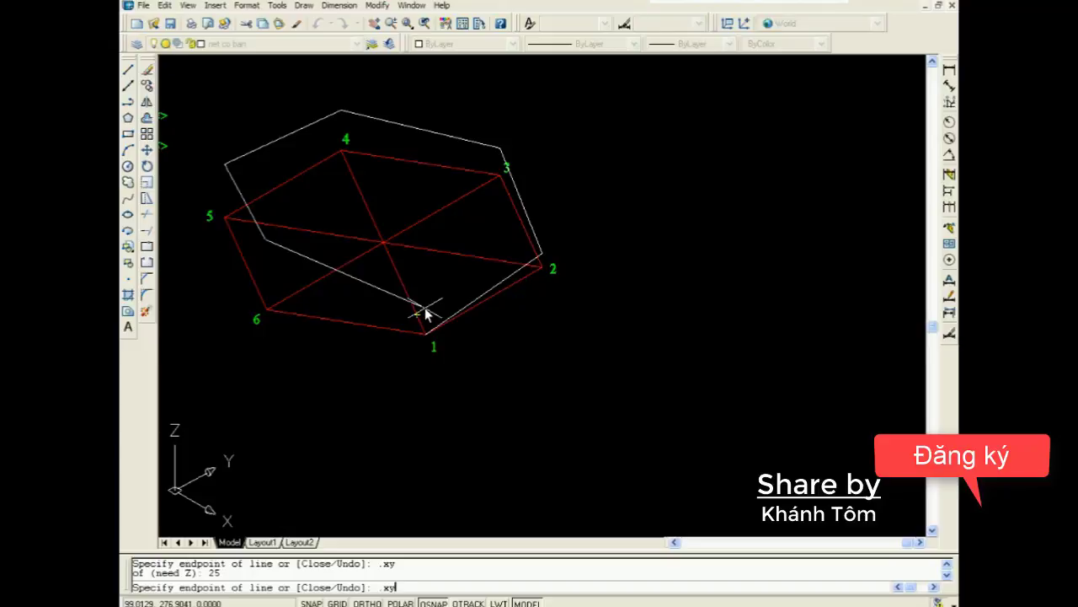
key(Return)
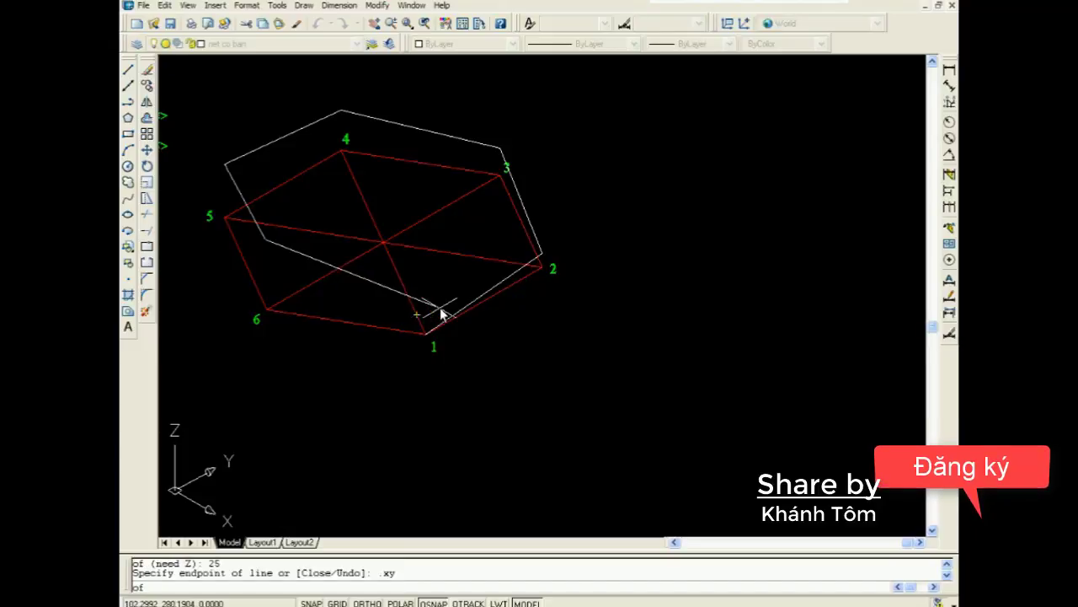
click(424, 332)
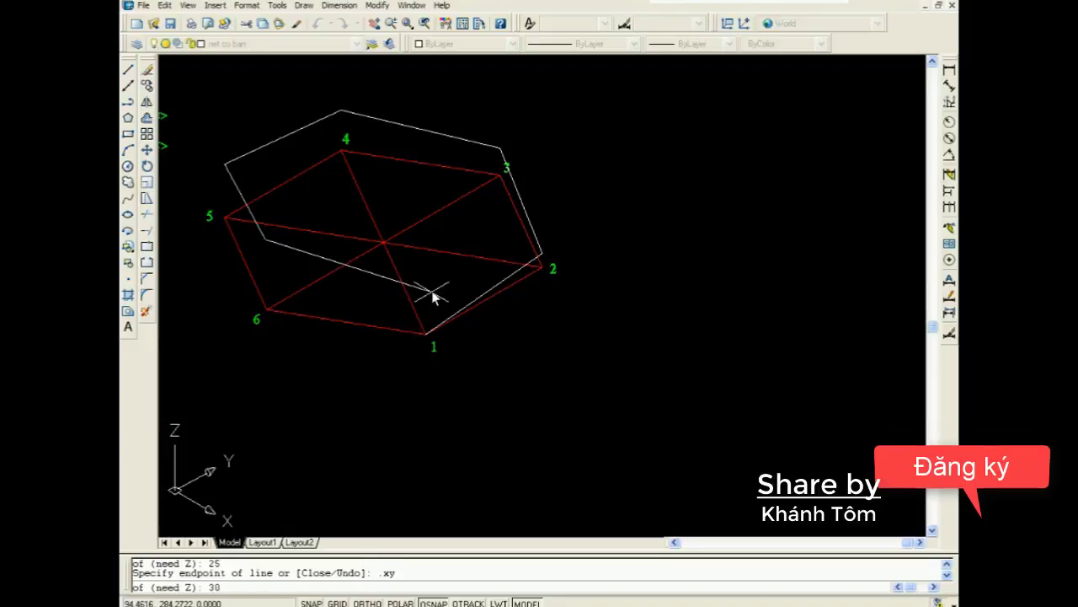
key(Return)
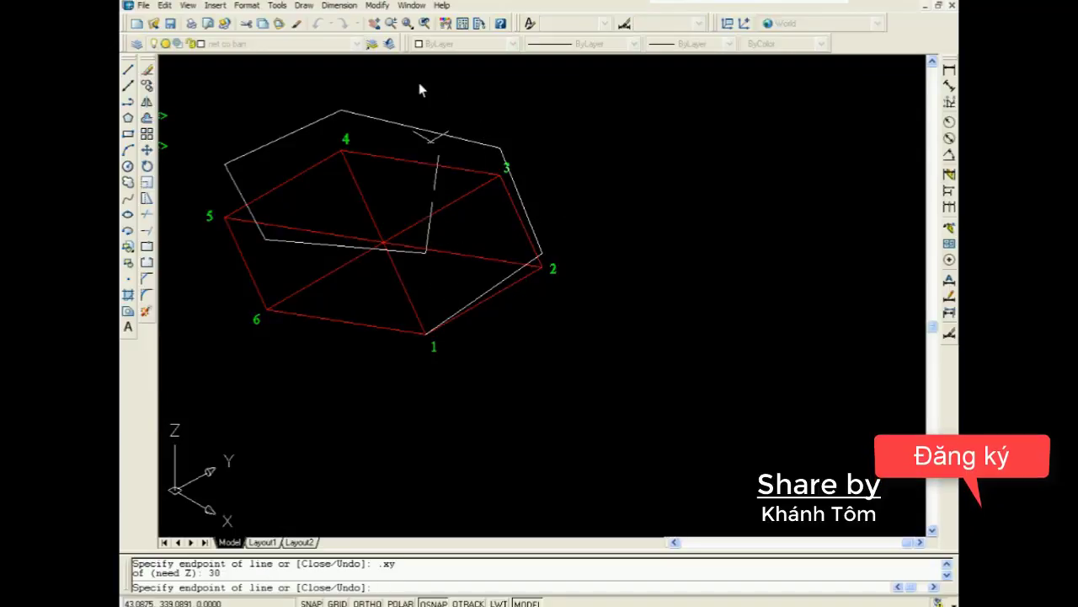
key(Return)
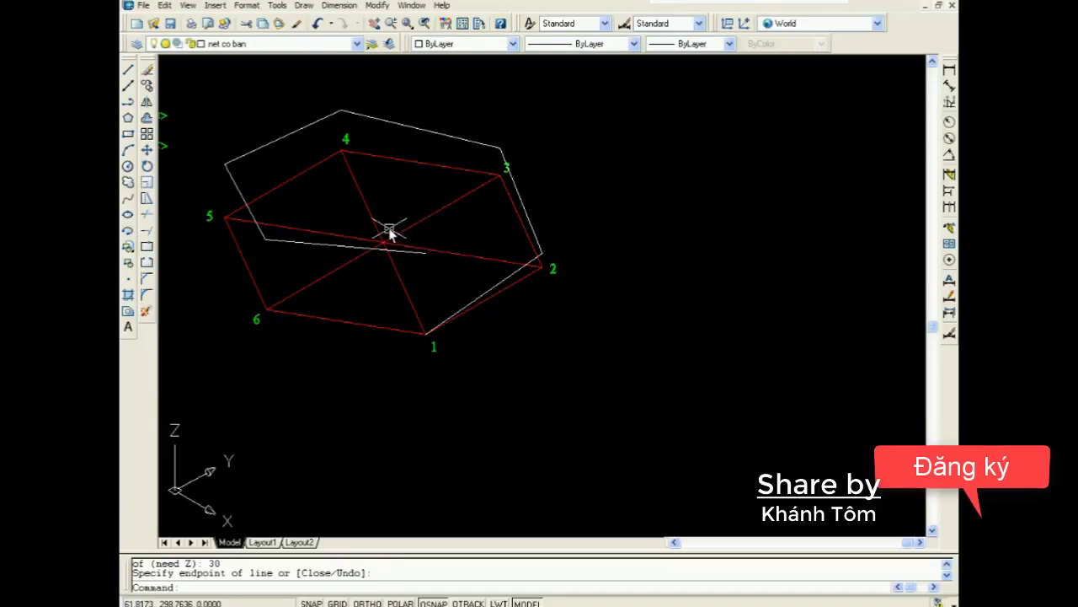
middle_drag(389, 234, 539, 234)
scroll(539, 220, up, 2)
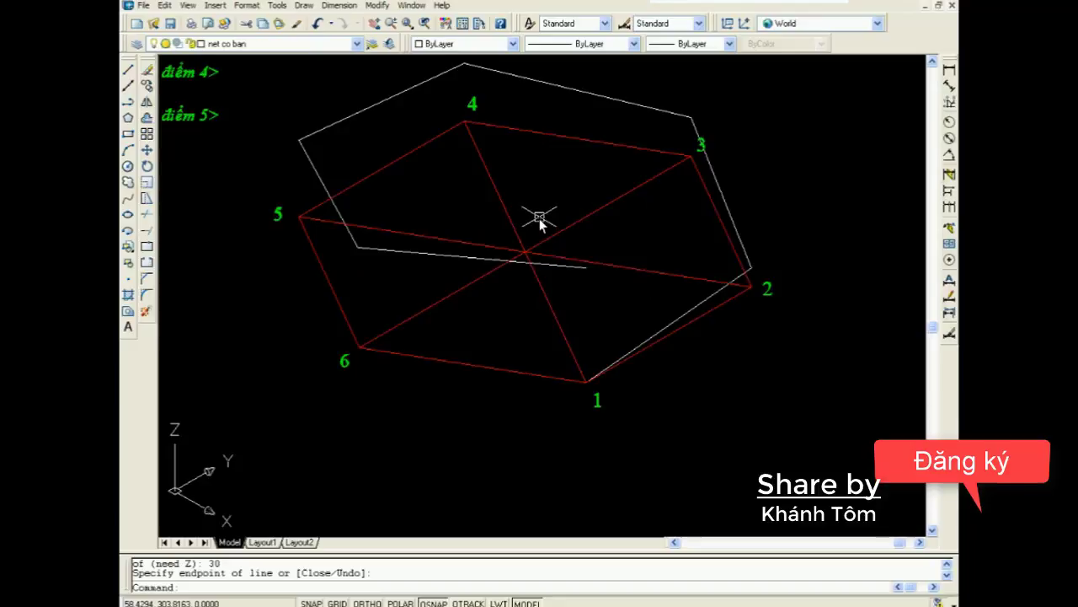
click(422, 249)
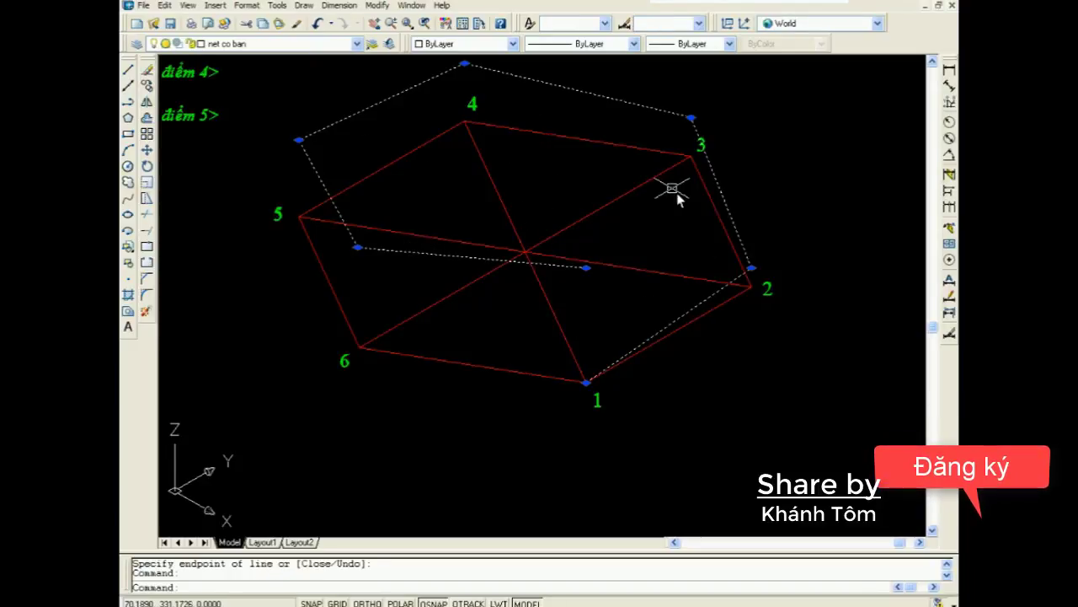
middle_drag(578, 188, 609, 263)
key(Escape)
key(Escape)
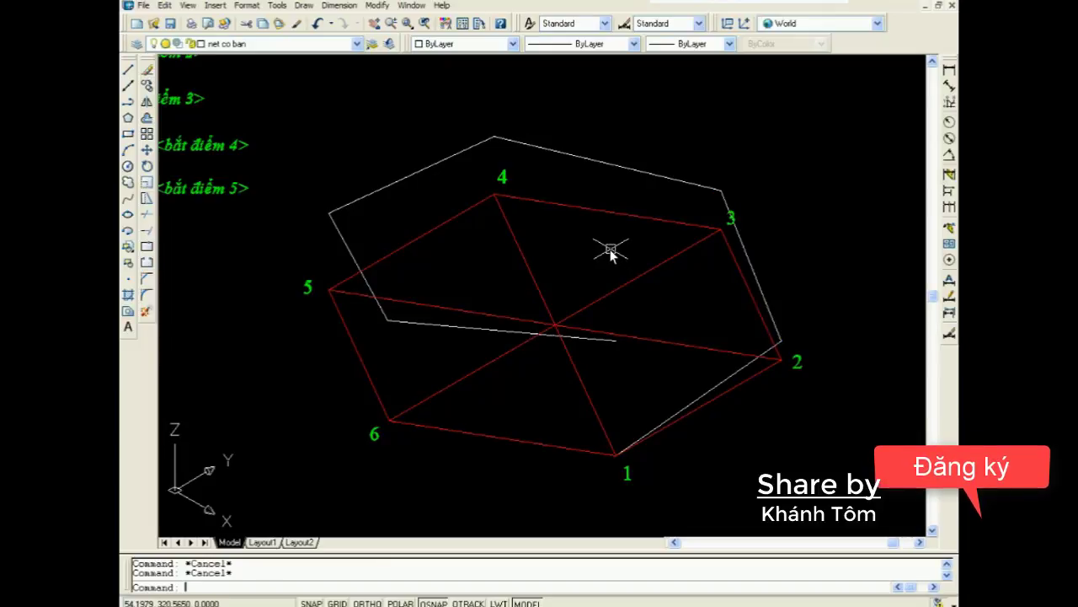
click(377, 10)
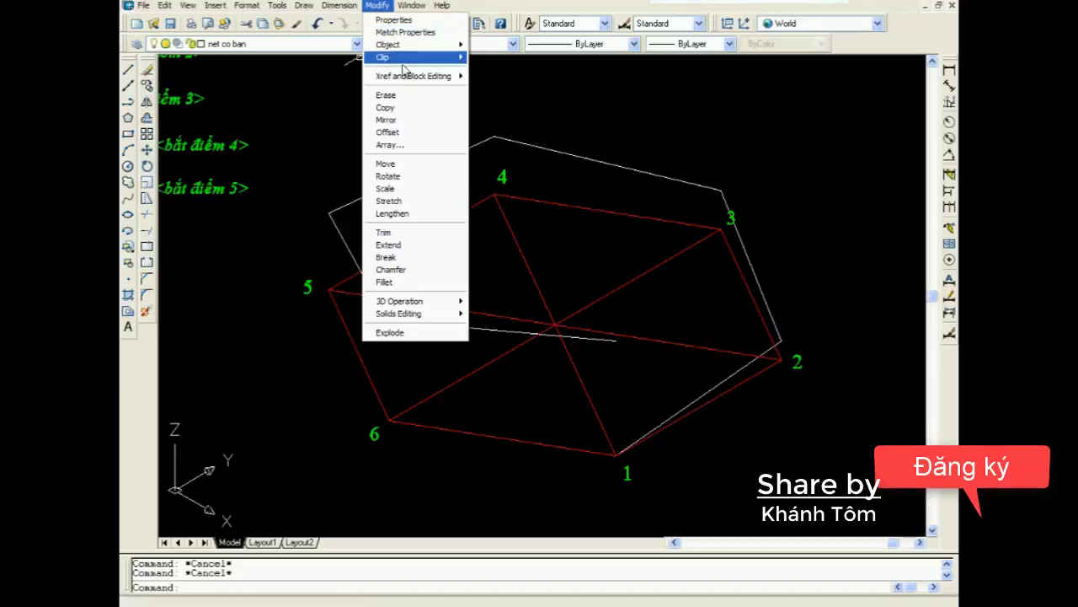
mouse_move(389, 45)
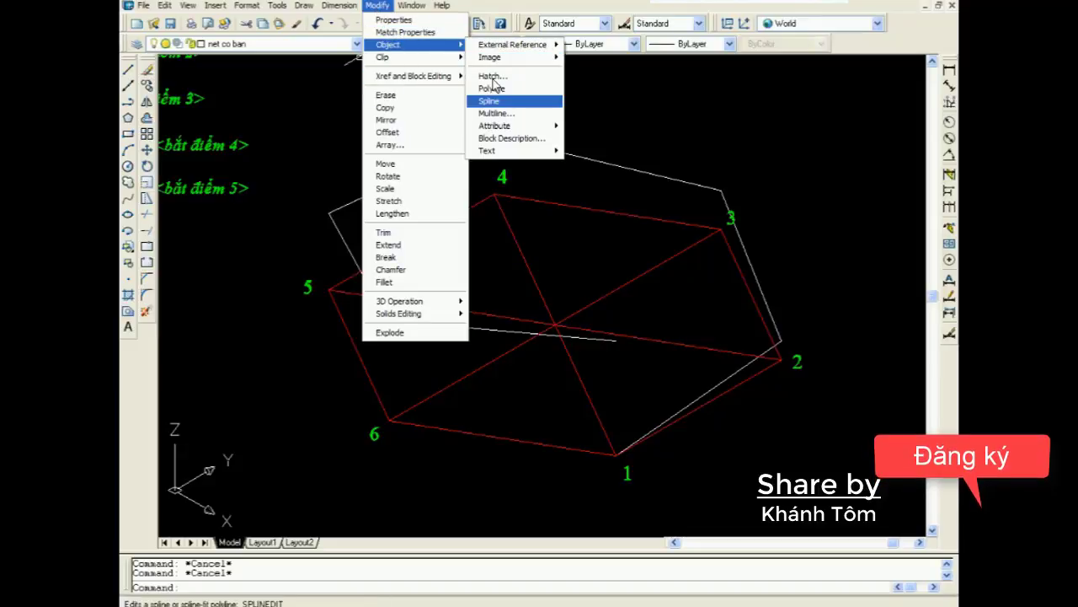
Step: Spline-fit the rising 3D polyline using PEDIT's Spline option
click(497, 88)
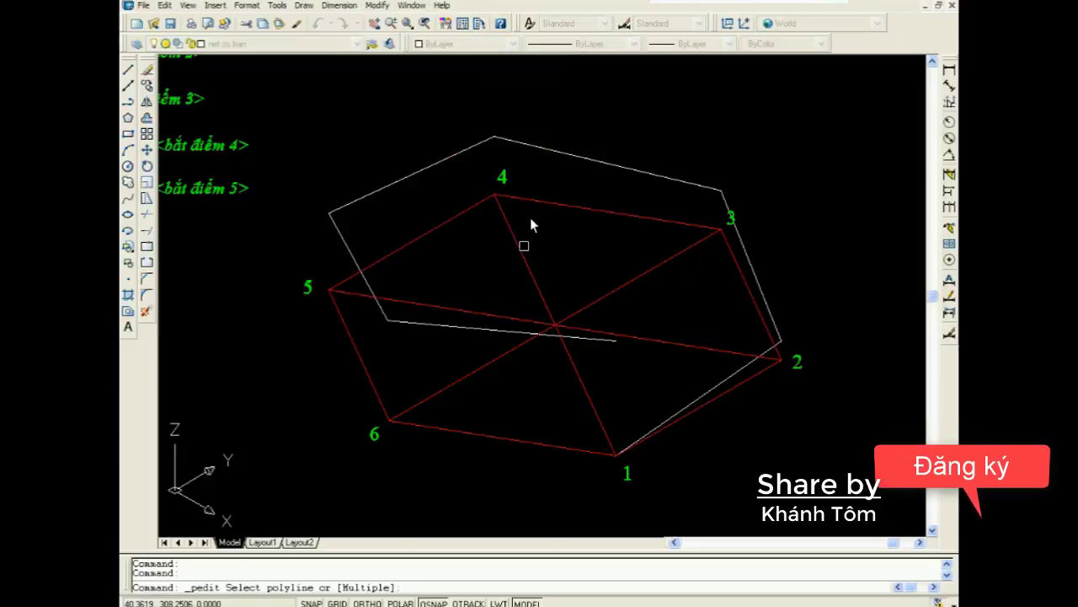
click(486, 335)
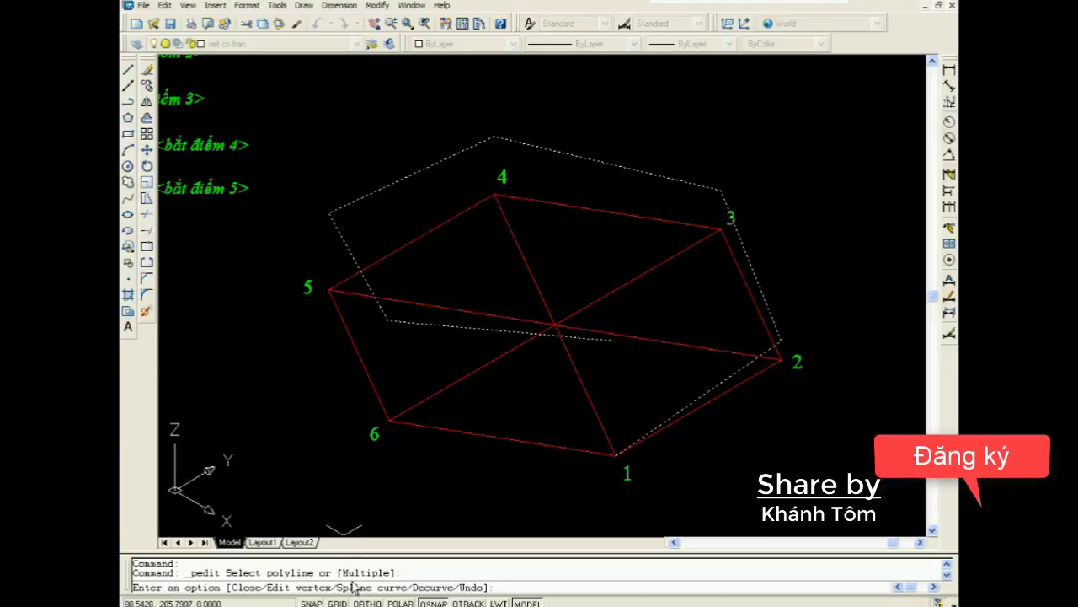
text(s)
key(Return)
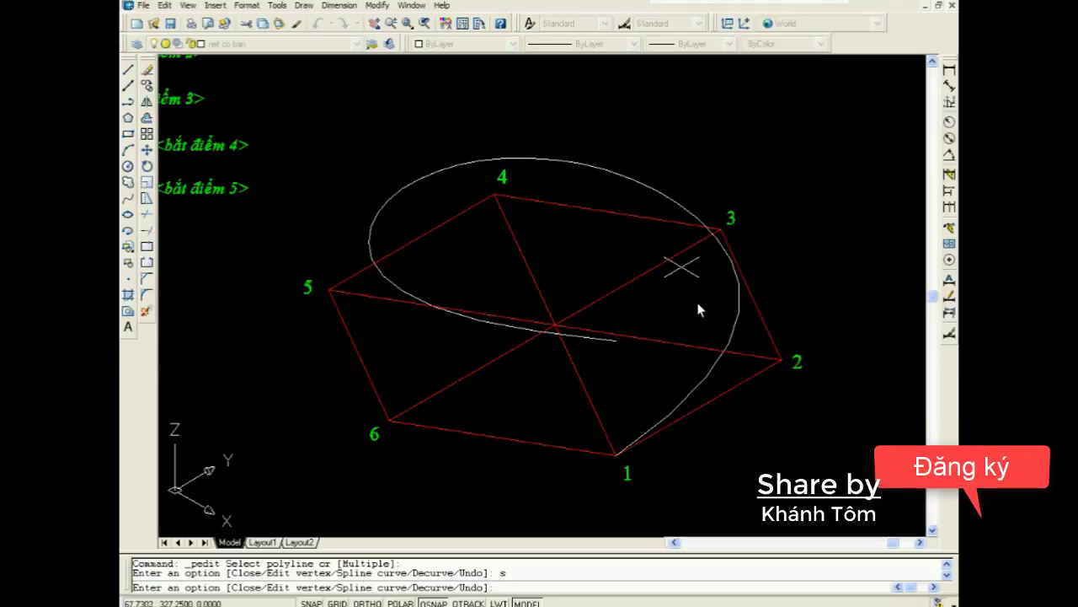